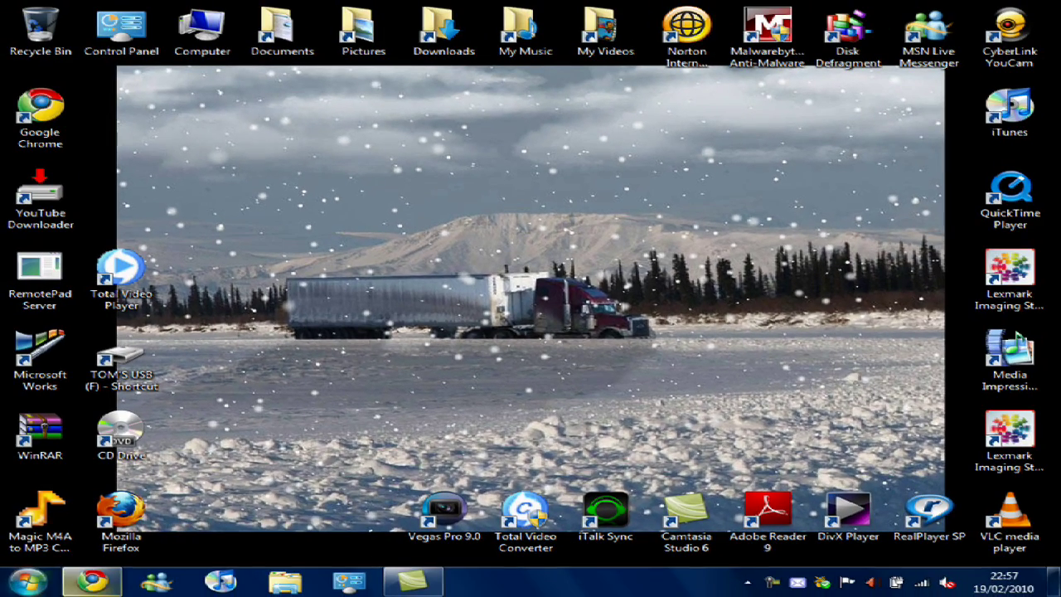
Download winx-free-dvd-ripper.exe from the WinX DVD Ripper web page in Chrome, keeping it despite the warning
click(92, 580)
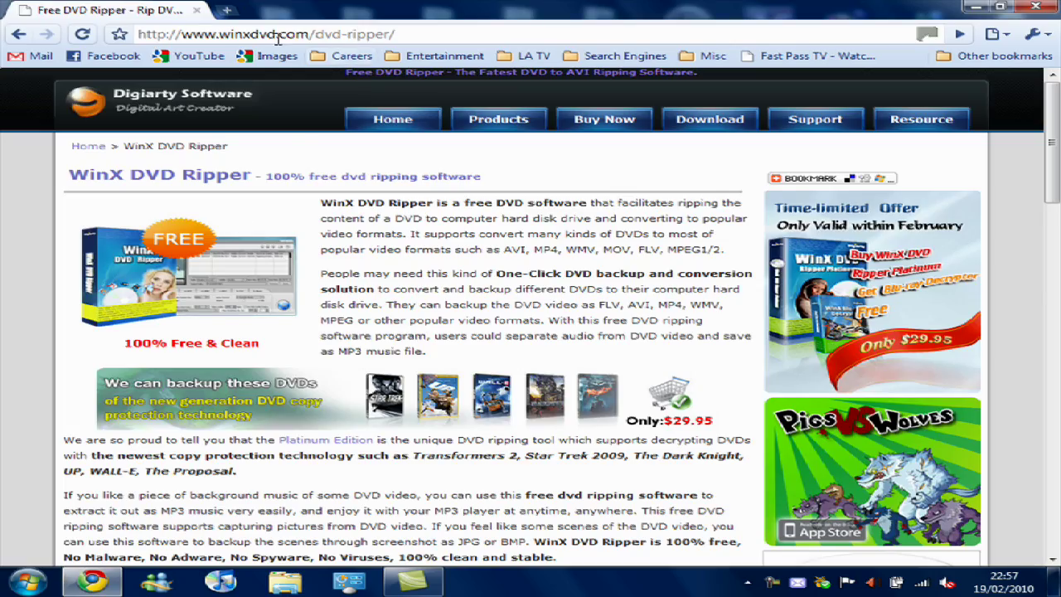
scroll(296, 149, down, 3)
scroll(362, 81, down, 2)
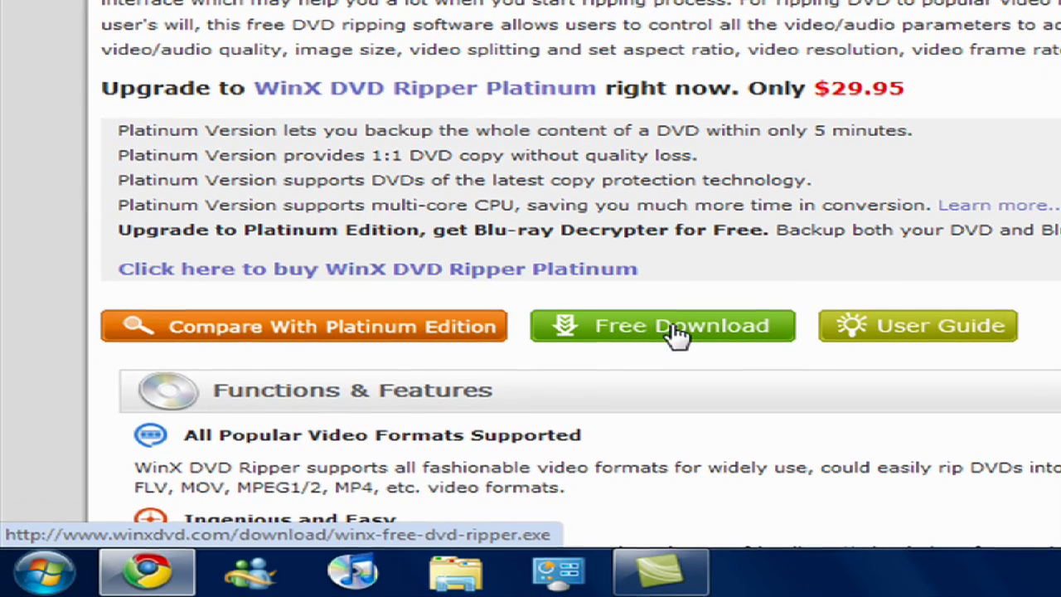
click(512, 393)
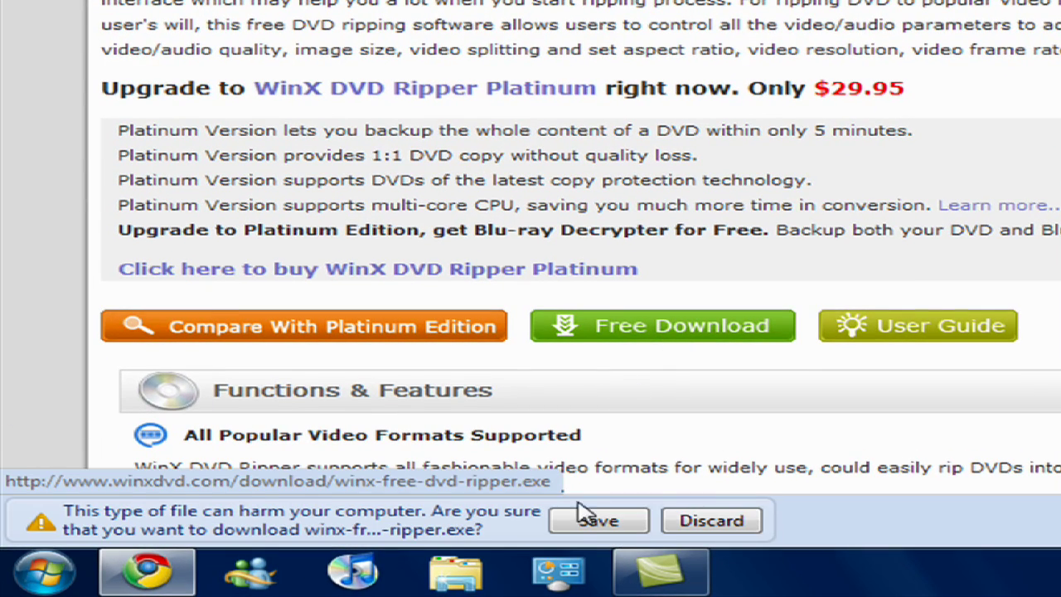
click(583, 531)
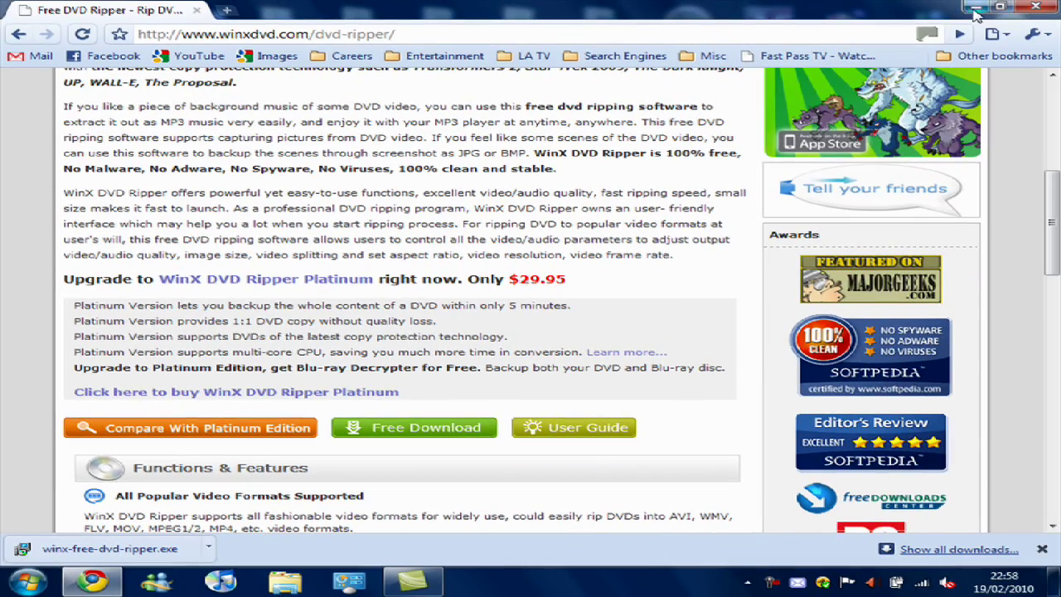
Open the Downloads folder, bring out the winx-free-dvd-ripper installer, and close the folder
click(976, 9)
click(434, 50)
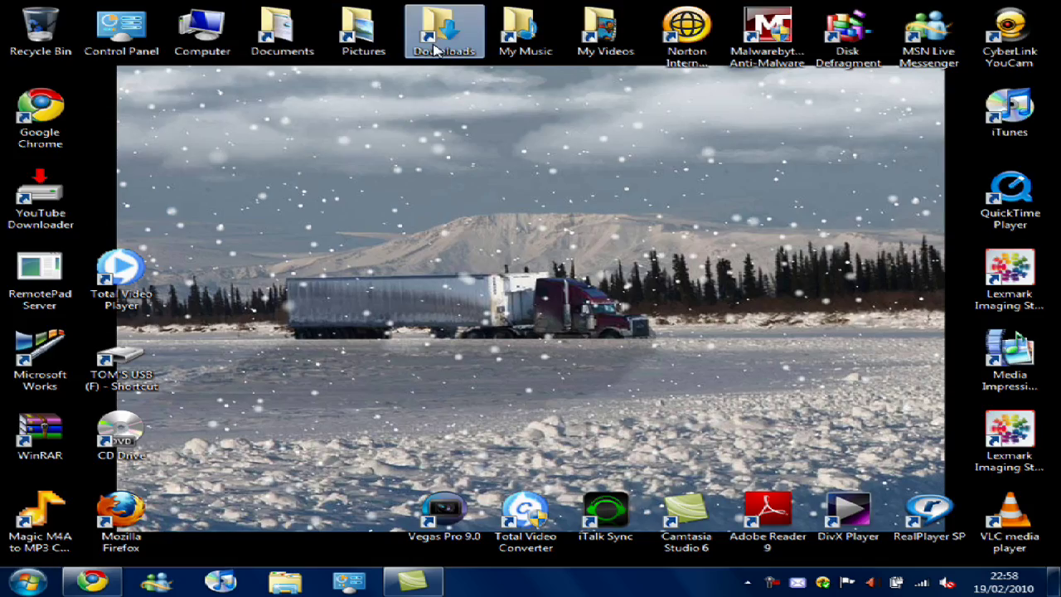
double_click(434, 50)
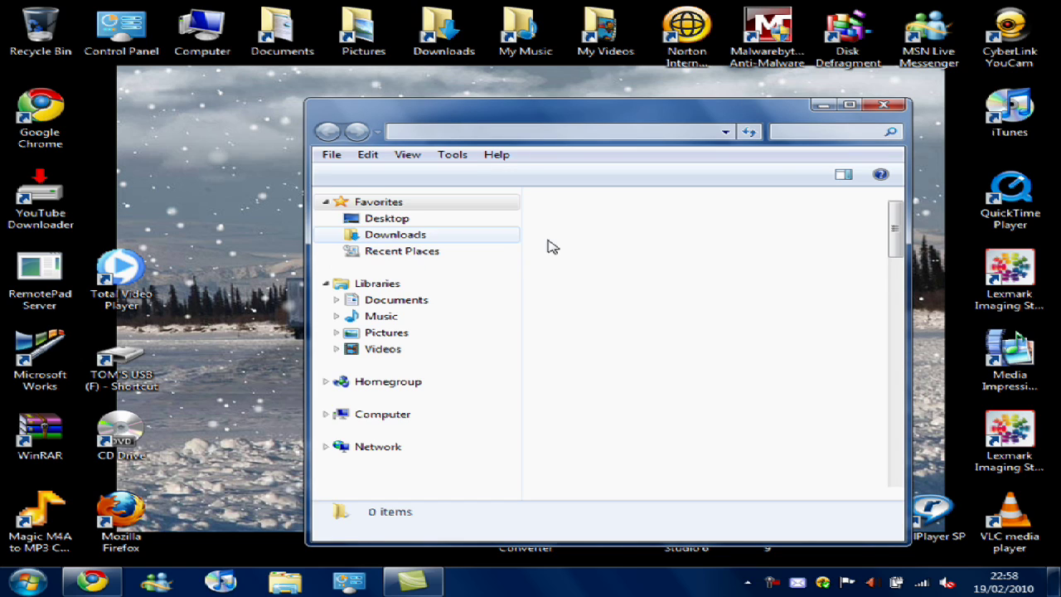
double_click(630, 212)
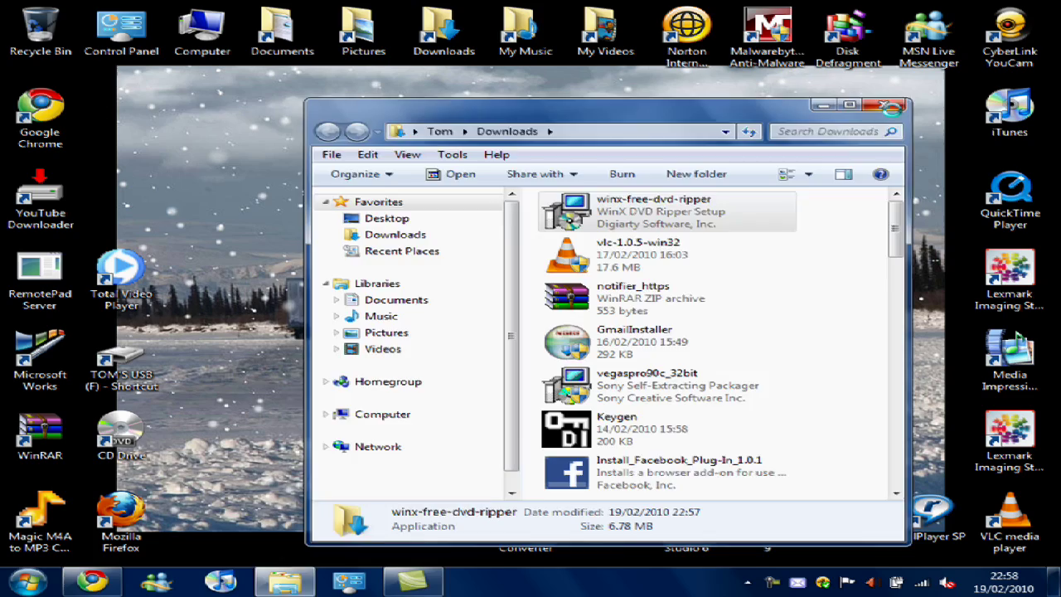
click(886, 106)
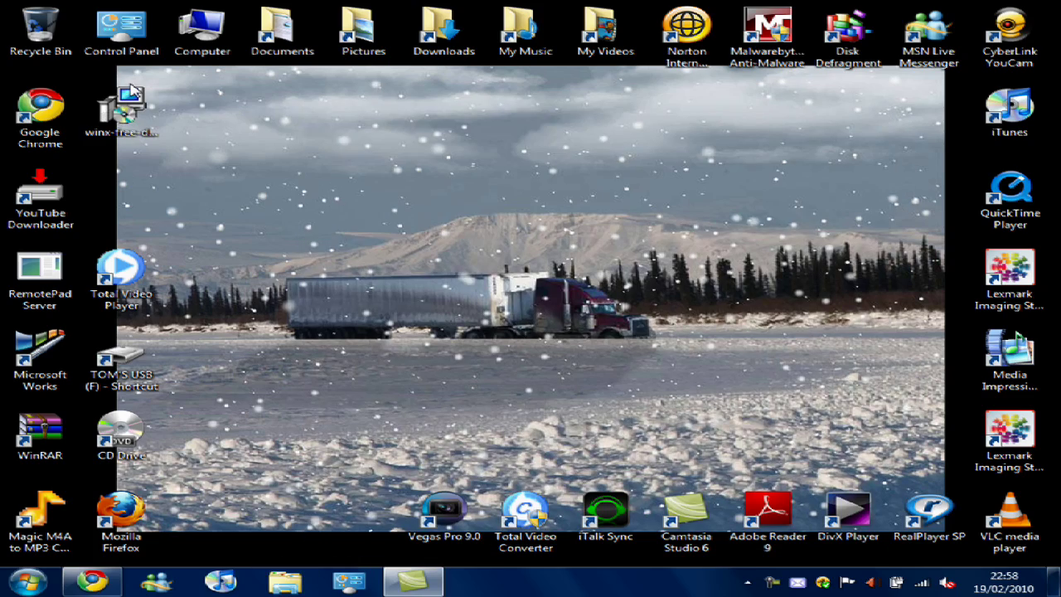
Move the winx-free-dvd-ripper installer icon toward the middle of the desktop
drag(125, 117, 258, 168)
click(213, 201)
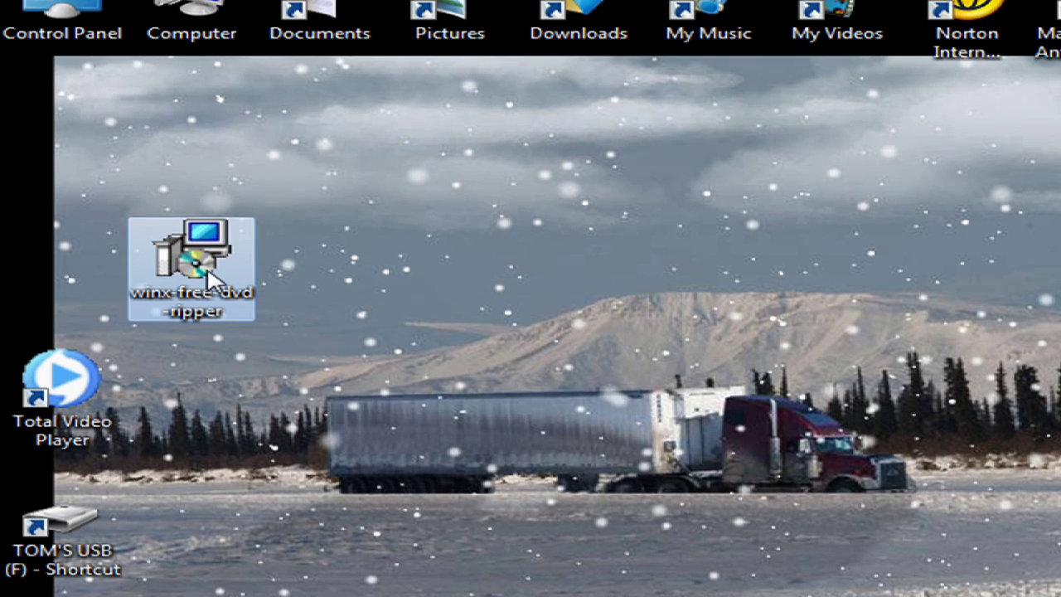
drag(212, 280, 661, 384)
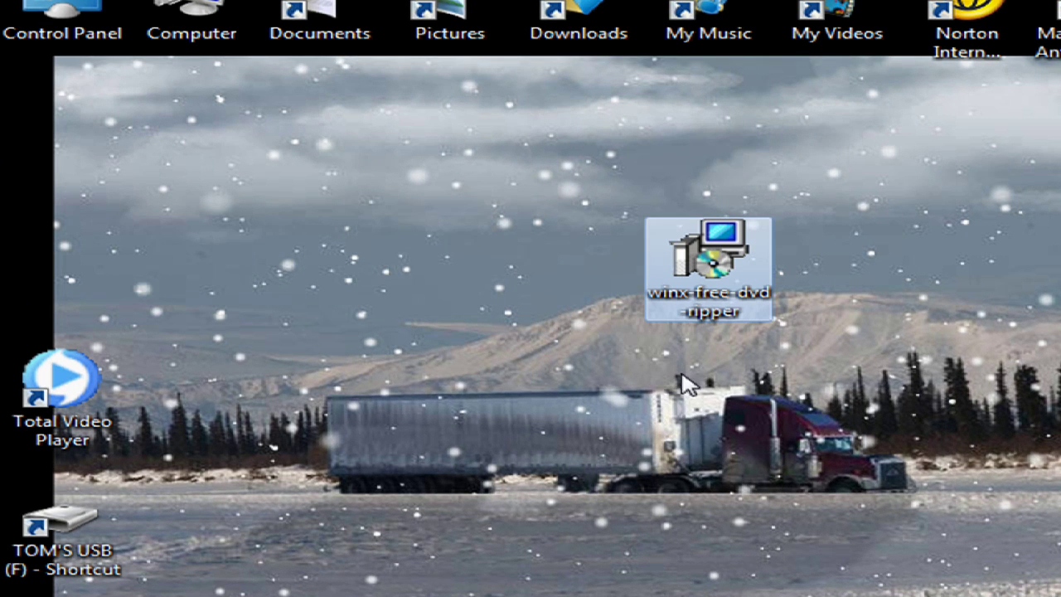
Launch winx-free-dvd-ripper from the desktop, allowing it past the unverified-publisher security warning
click(706, 256)
double_click(711, 263)
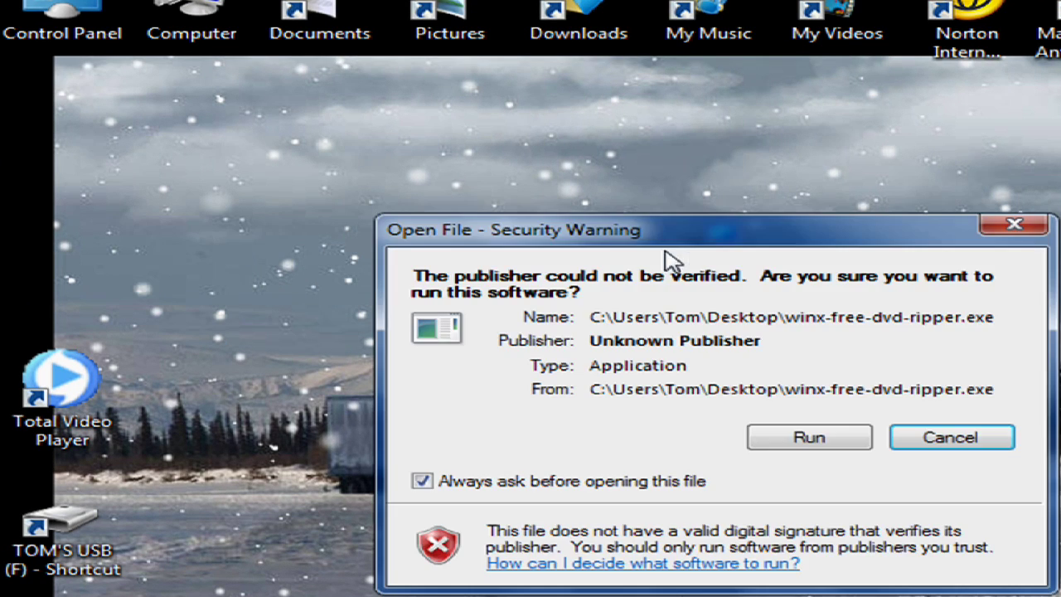
click(786, 436)
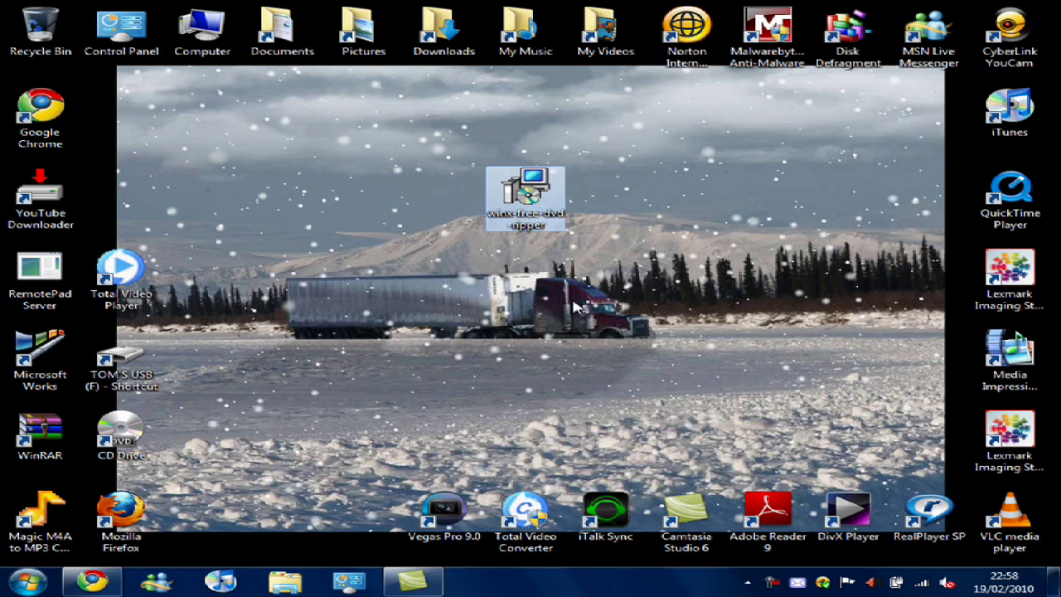
click(575, 307)
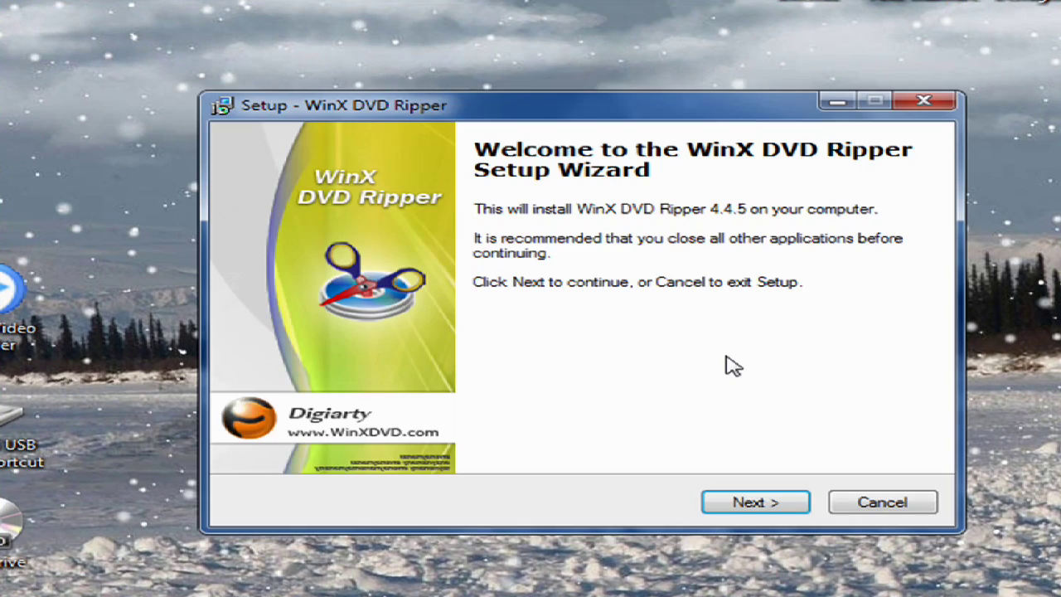
Accept the licence, keep the default folders and shortcuts, install, and untick Compare with Platinum Edition
click(768, 505)
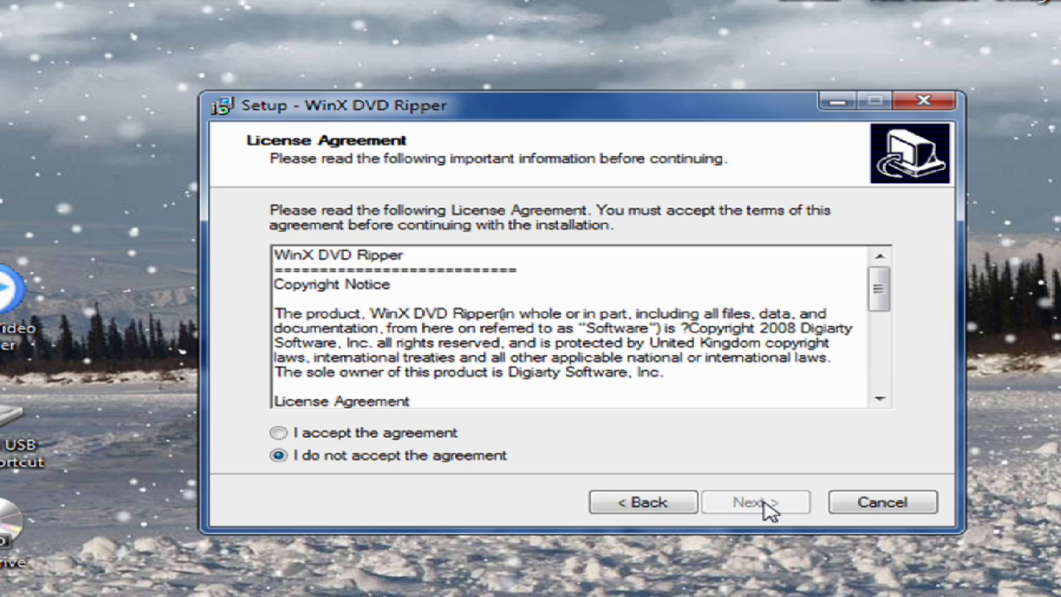
click(454, 440)
click(754, 505)
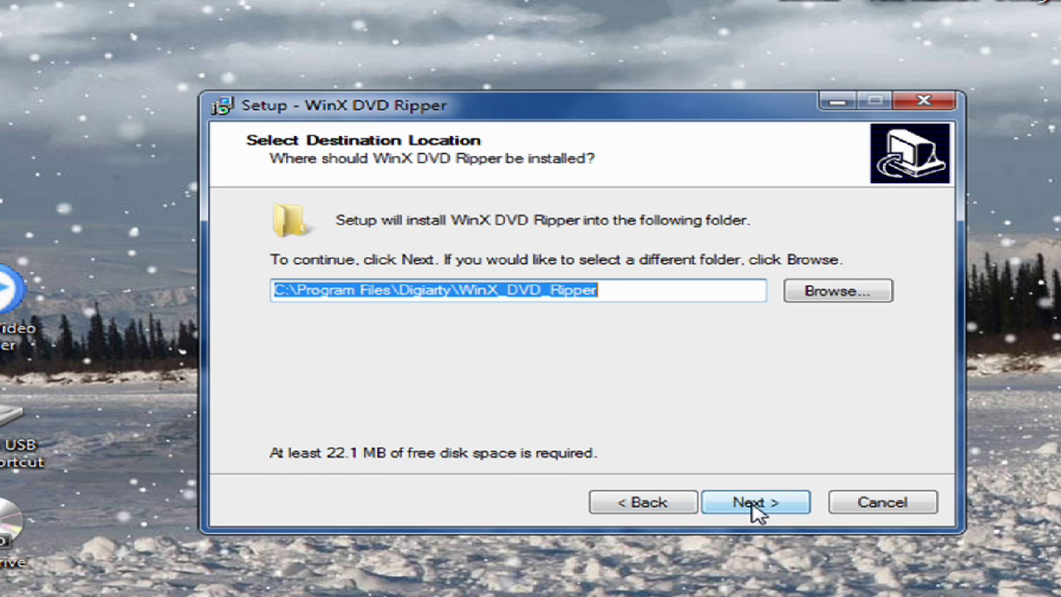
click(756, 503)
click(756, 503)
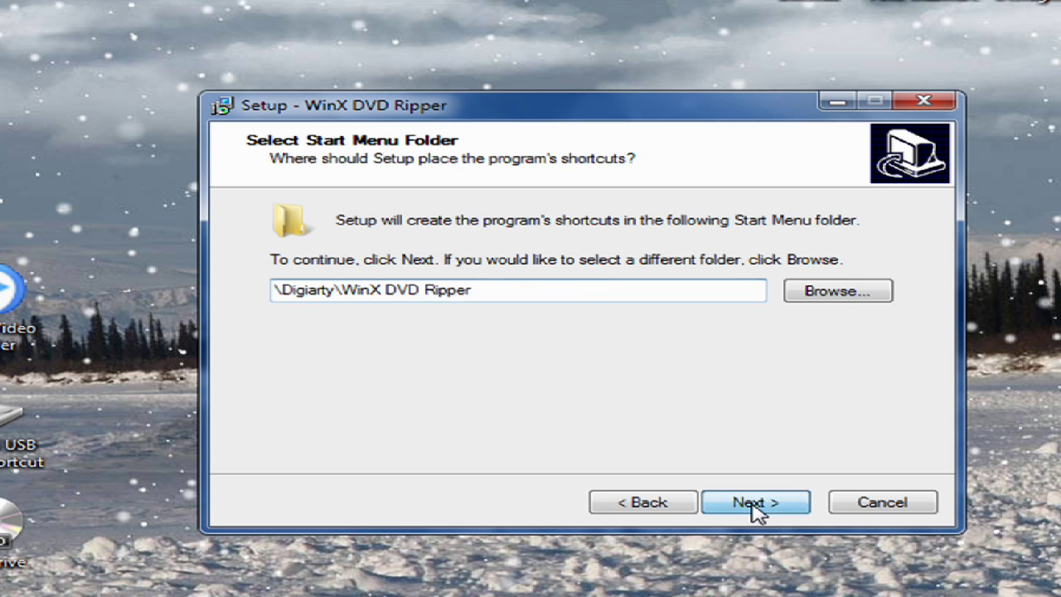
click(756, 503)
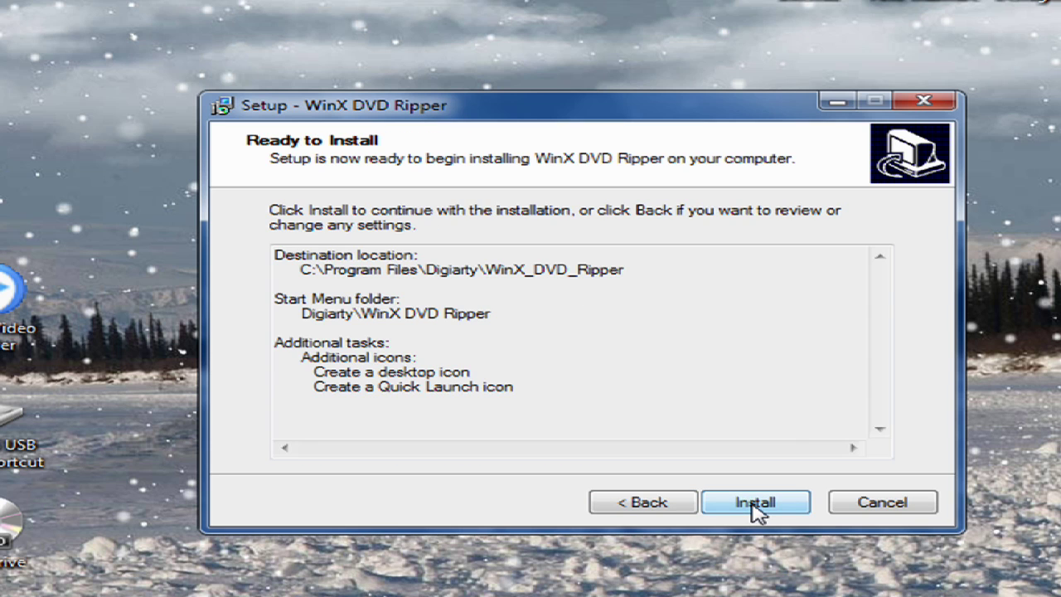
click(754, 503)
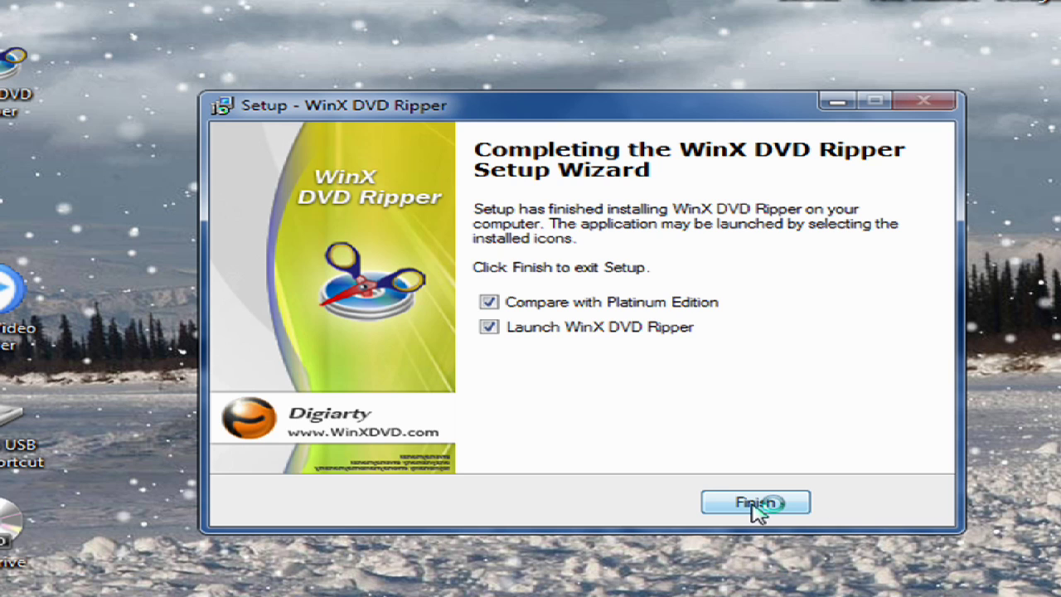
click(496, 304)
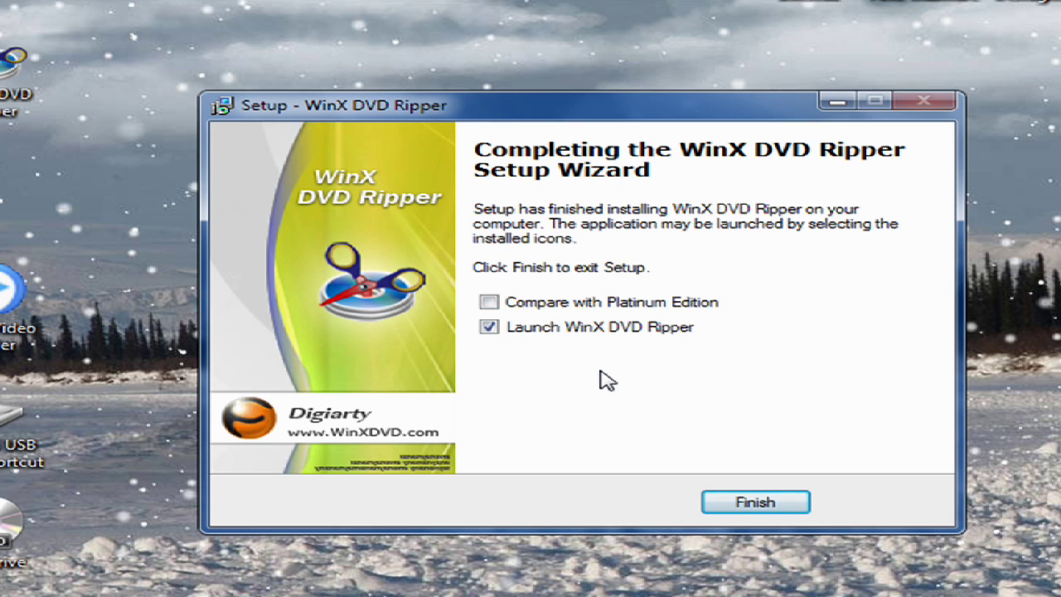
Finish setup so WinX DVD Ripper launches with its Getting Started guide
click(736, 507)
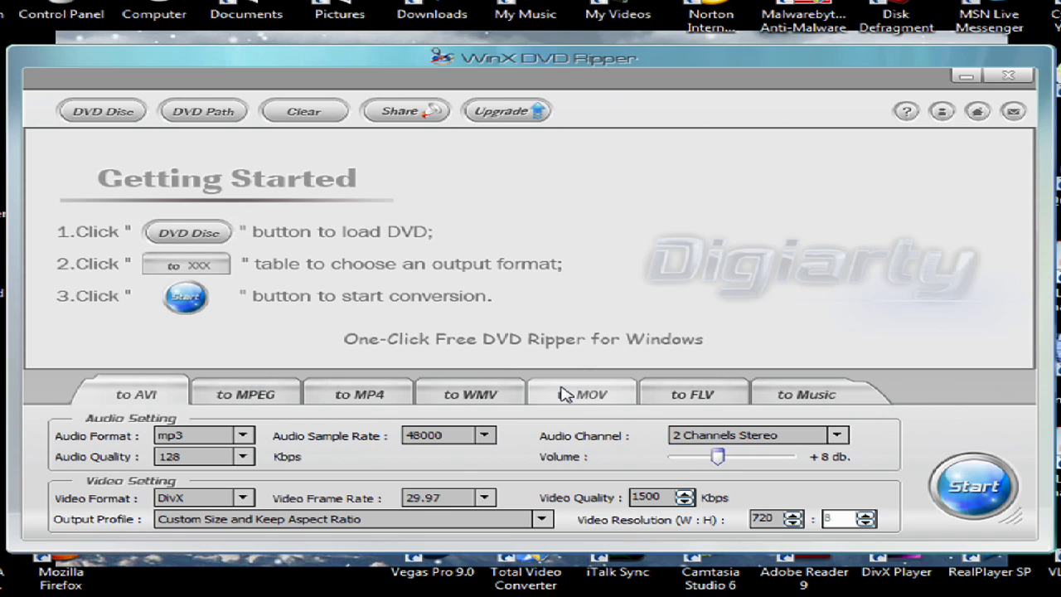
Load the E:\MP1 DVD disc so its five titles are listed
click(130, 116)
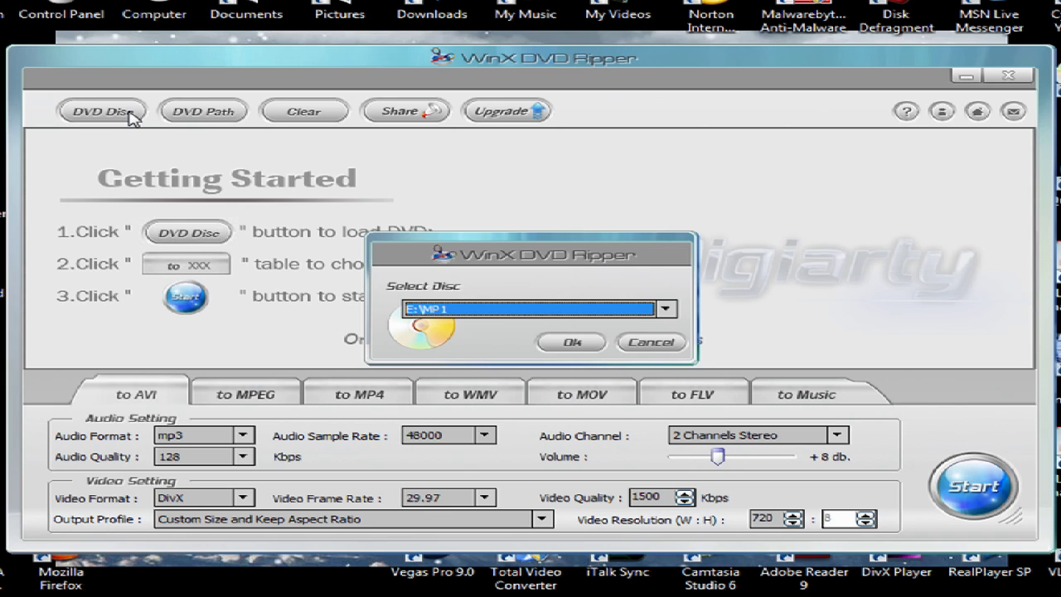
click(578, 343)
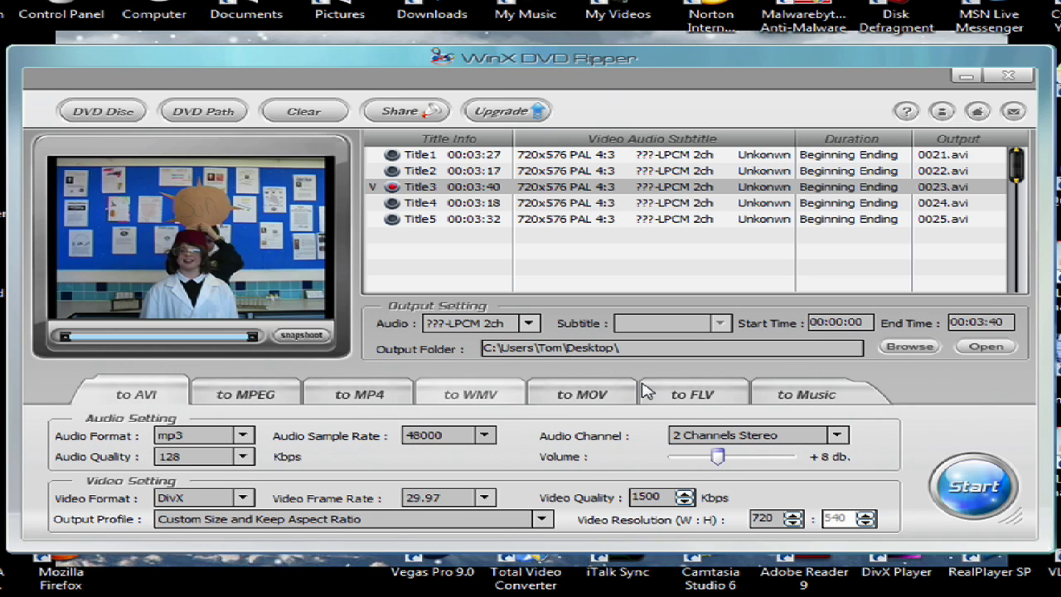
Choose MP4 output with the Original Size, Keep Aspect Ratio profile, and select Title1 (00:03:27)
click(372, 398)
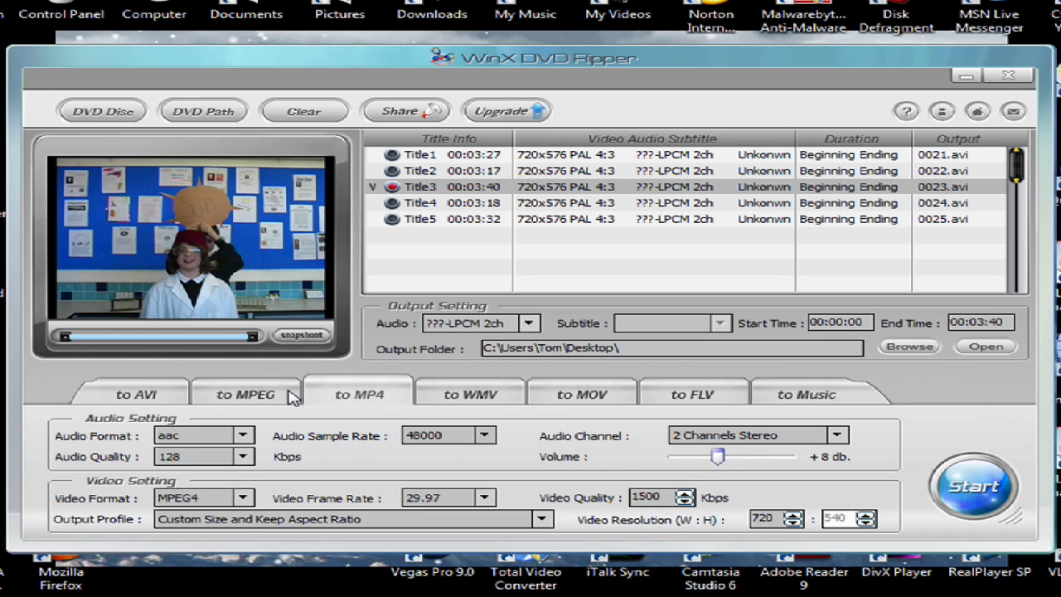
click(286, 397)
click(381, 398)
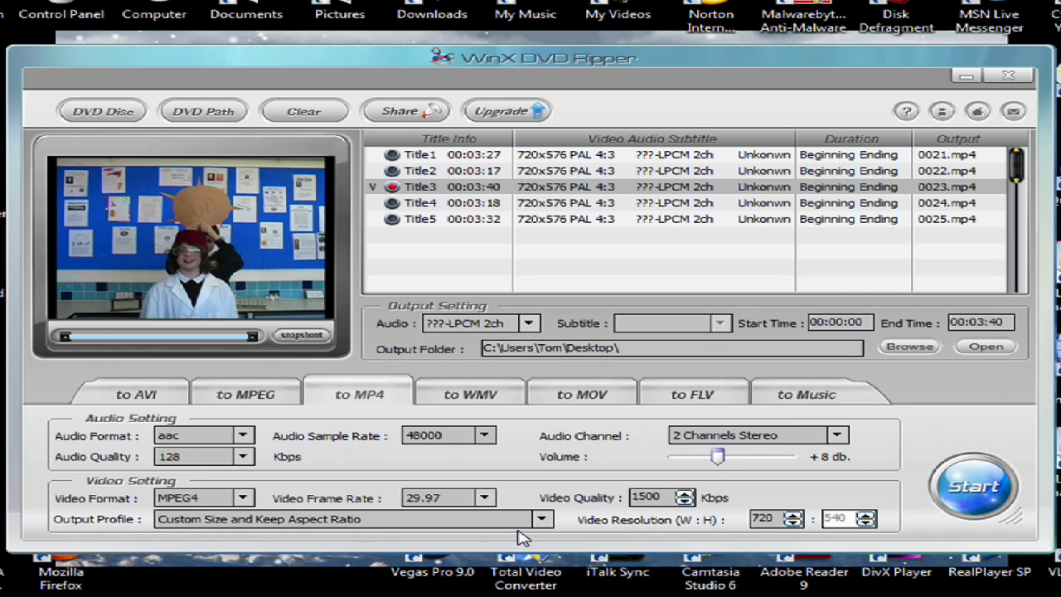
click(543, 520)
click(543, 520)
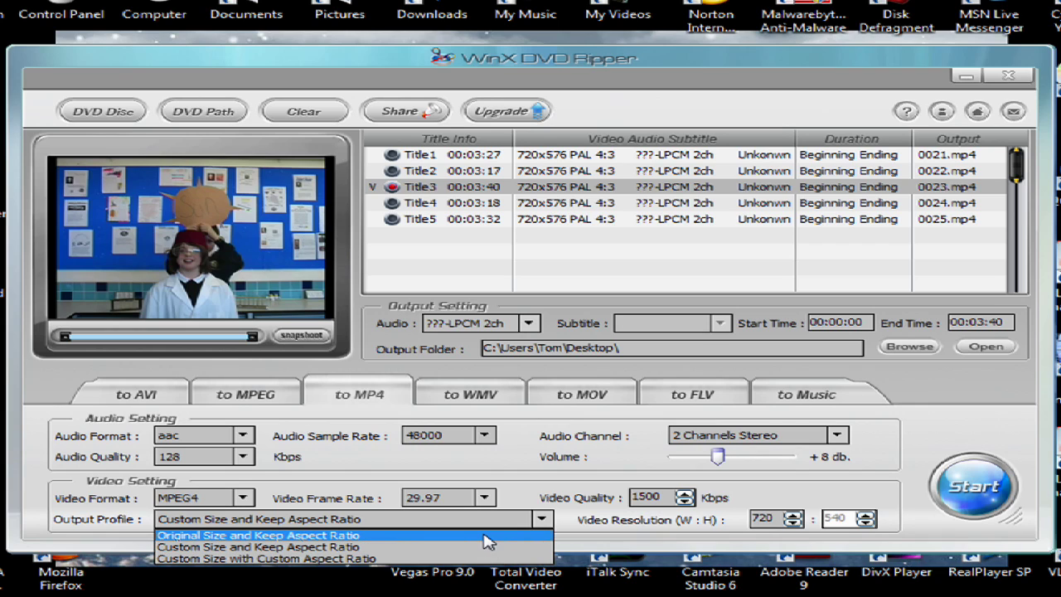
click(485, 537)
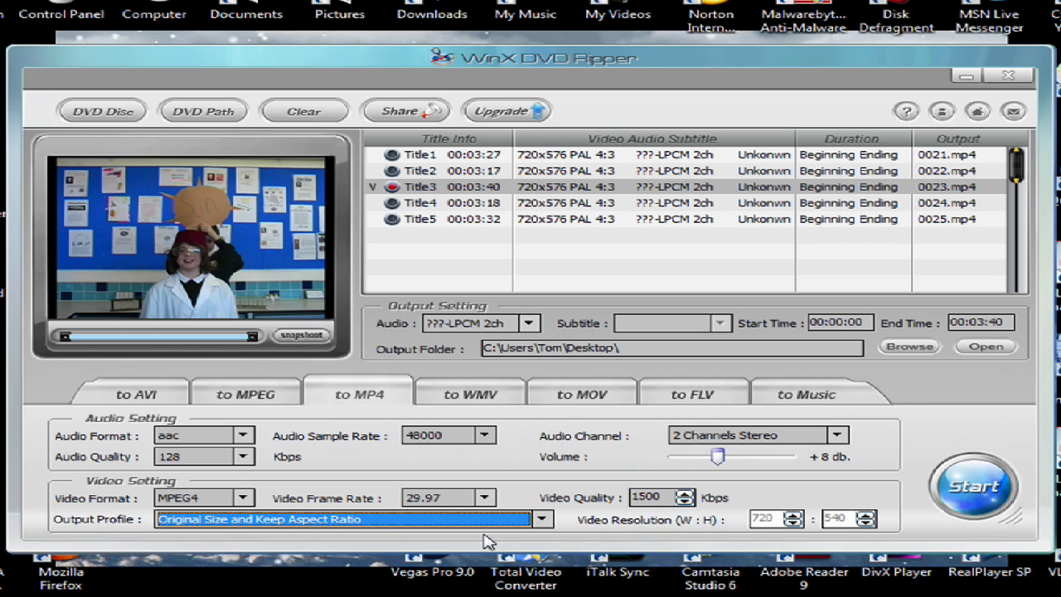
click(395, 155)
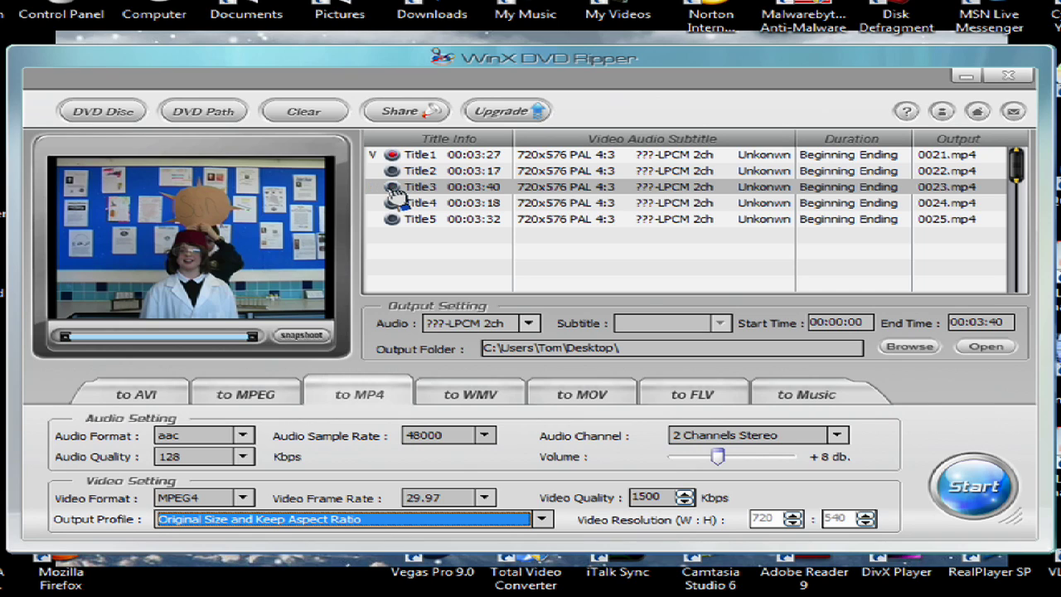
Start ripping Title1 to 0021.mp4 and accept switching Windows to the Windows 7 Basic colour scheme
click(992, 496)
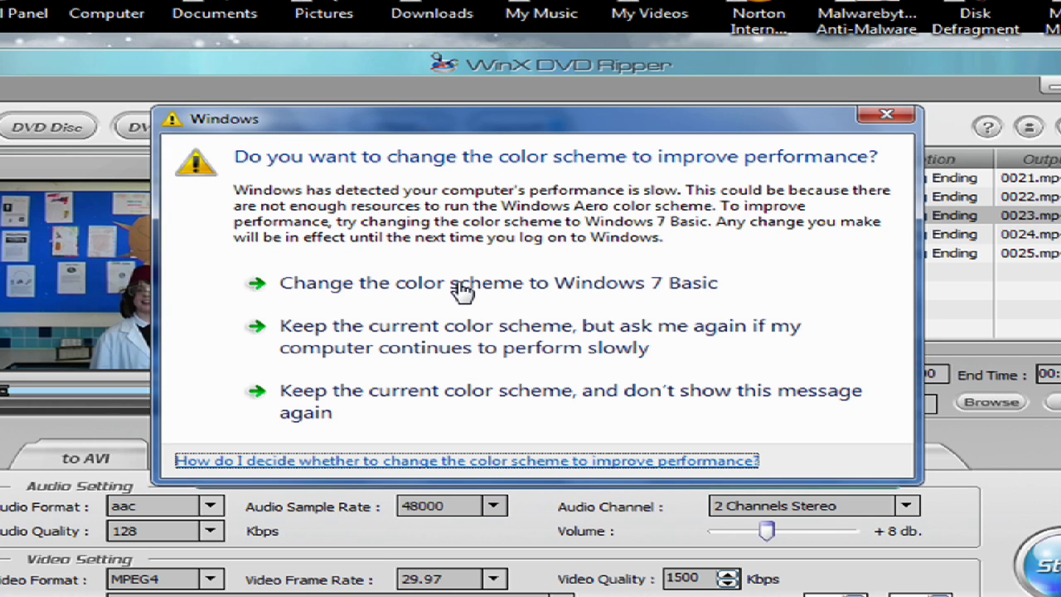
key(Return)
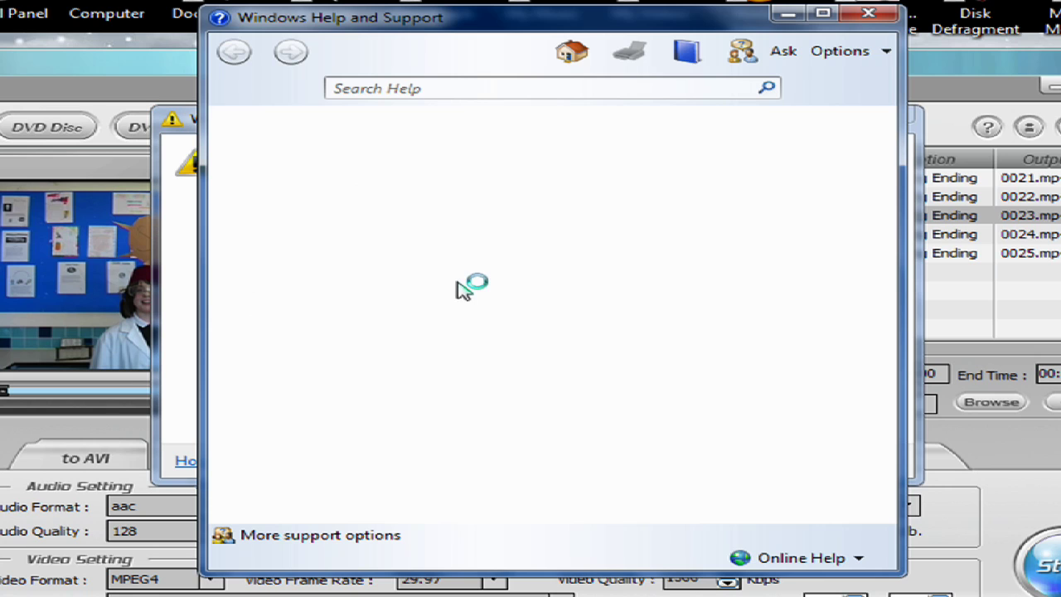
click(869, 18)
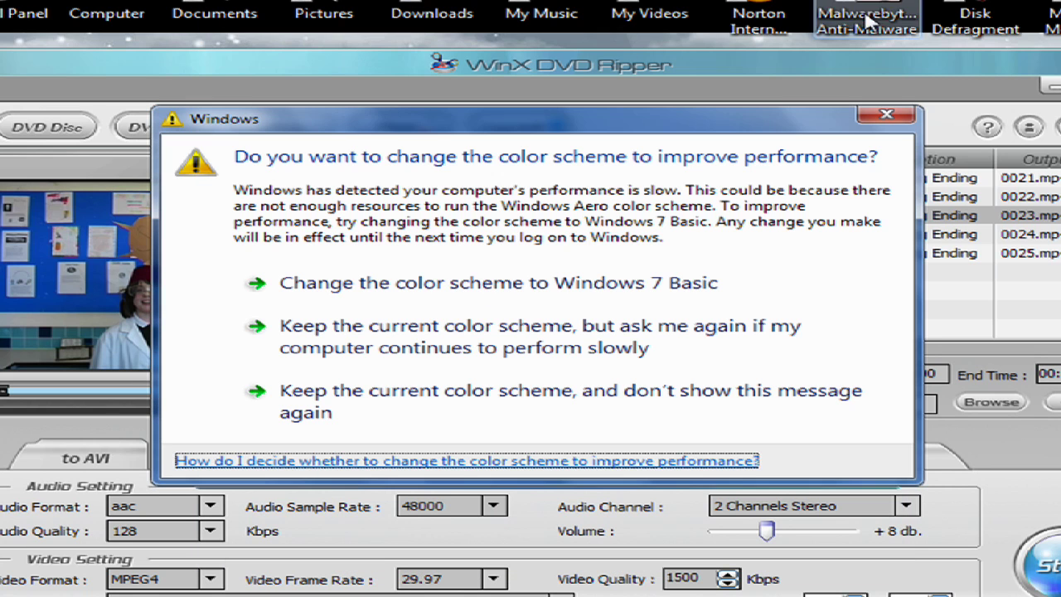
click(542, 286)
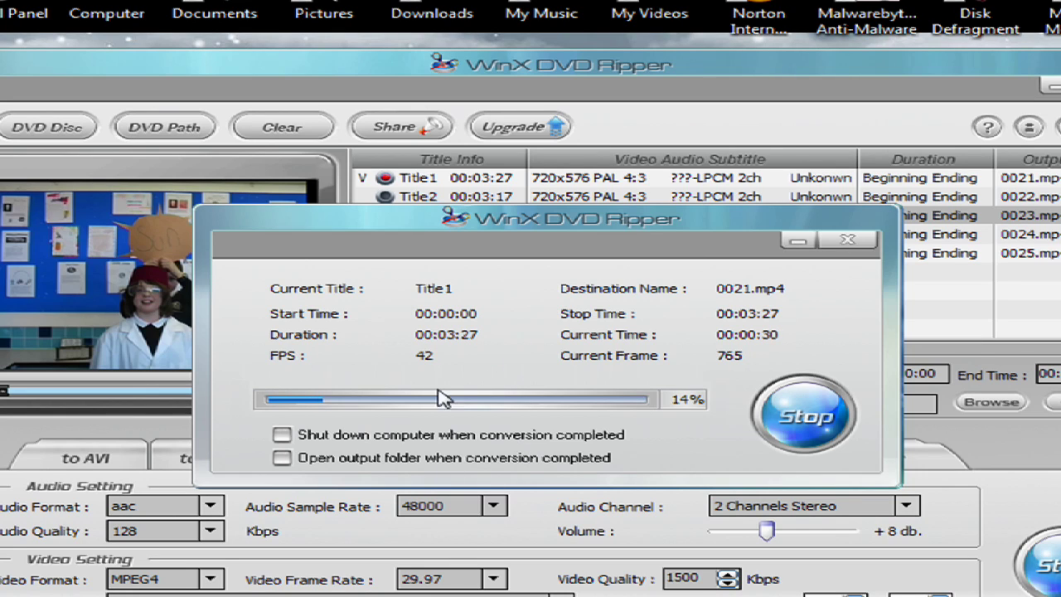
click(281, 457)
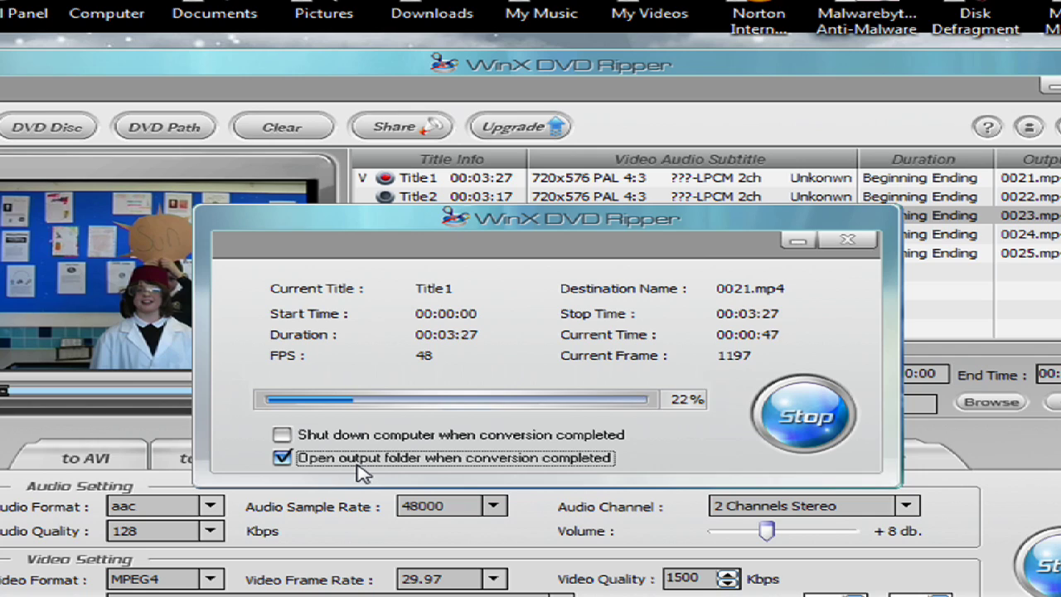
click(360, 466)
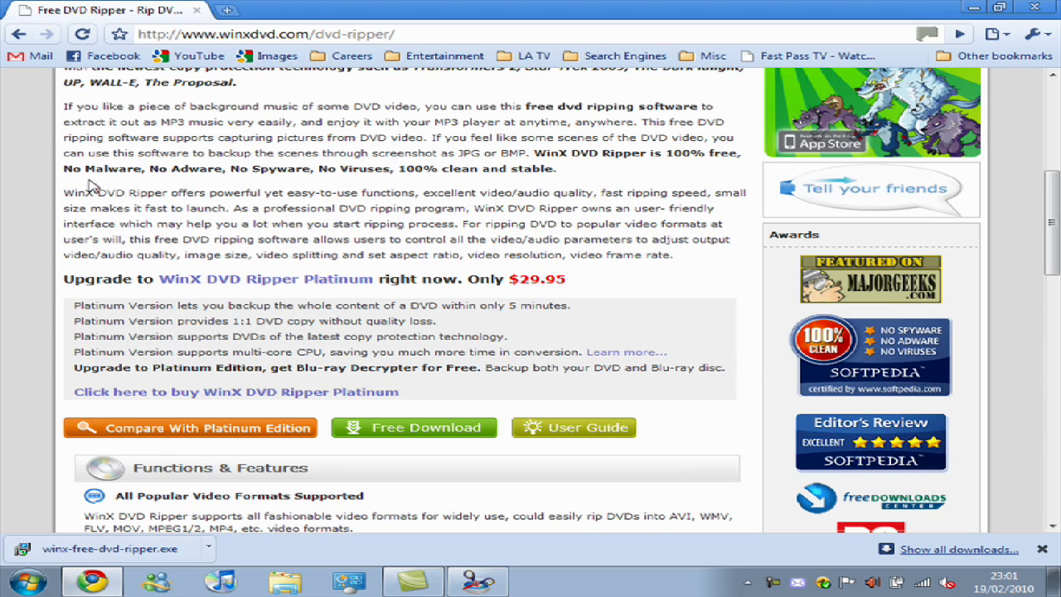
scroll(68, 192, up, 5)
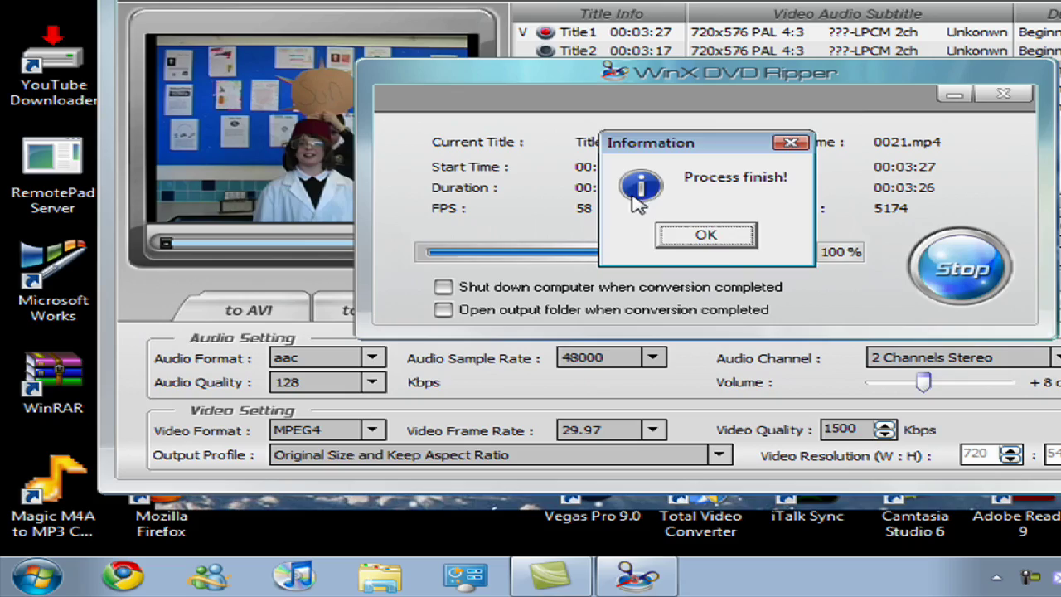
Dismiss 'Process finish!', close the progress window and ripper, and centre the MP1_1_0021 icon
click(710, 237)
click(1016, 95)
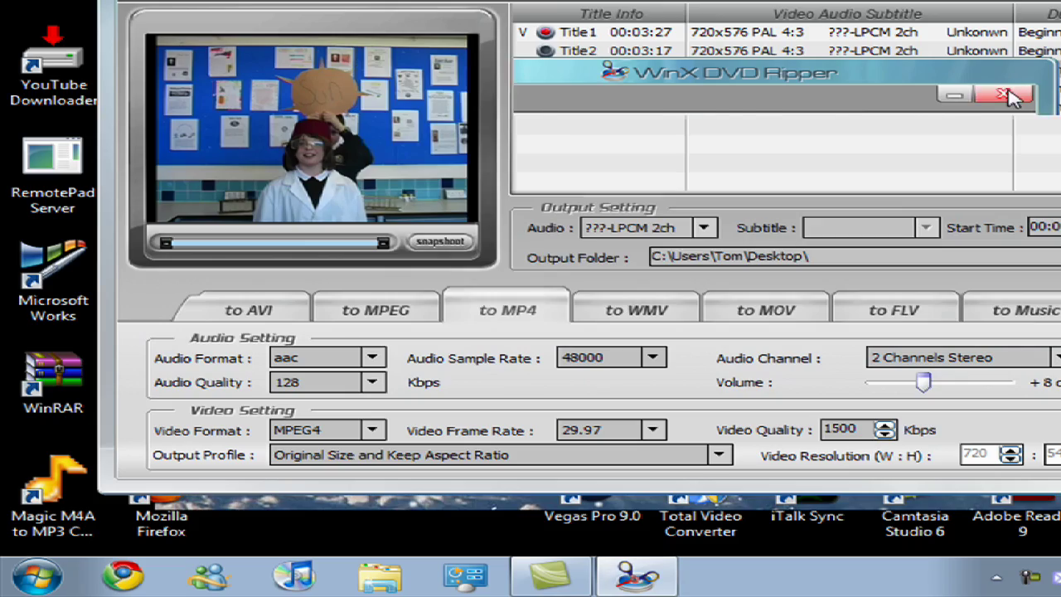
key(alt+F4)
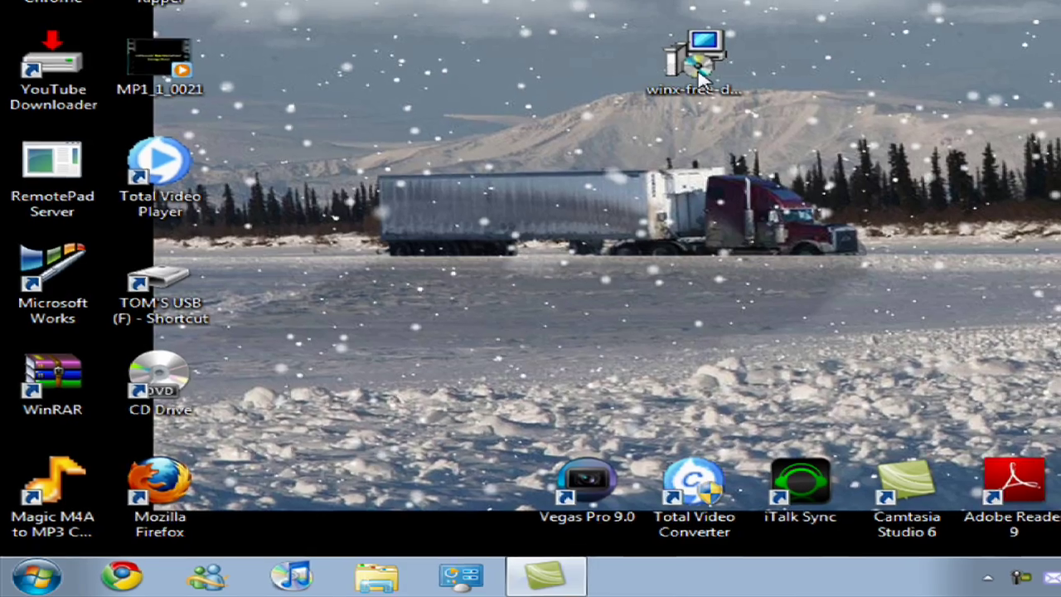
drag(133, 195, 448, 292)
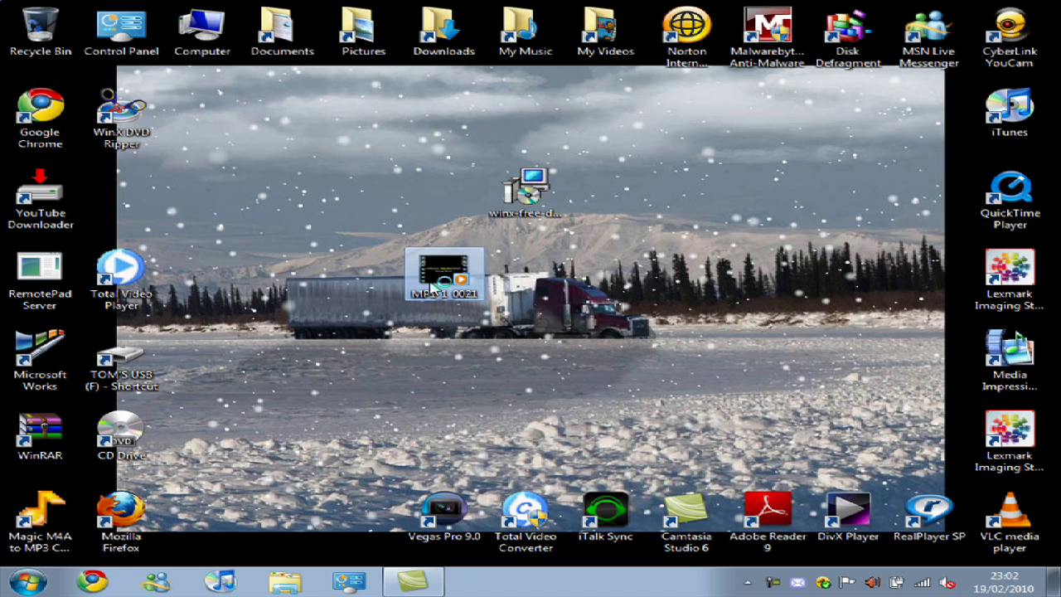
double_click(435, 285)
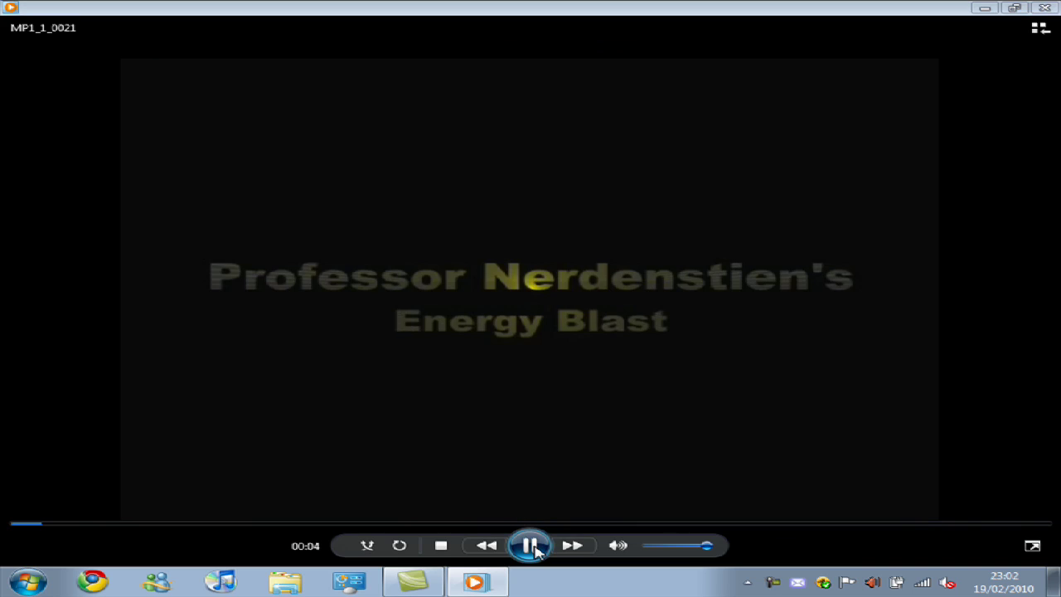
click(536, 550)
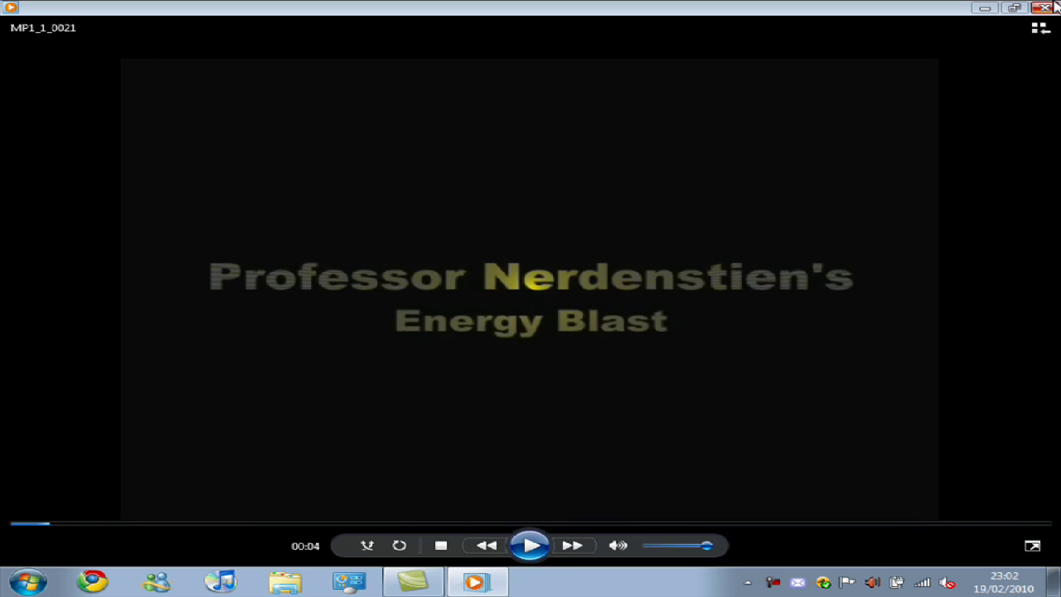
click(1055, 7)
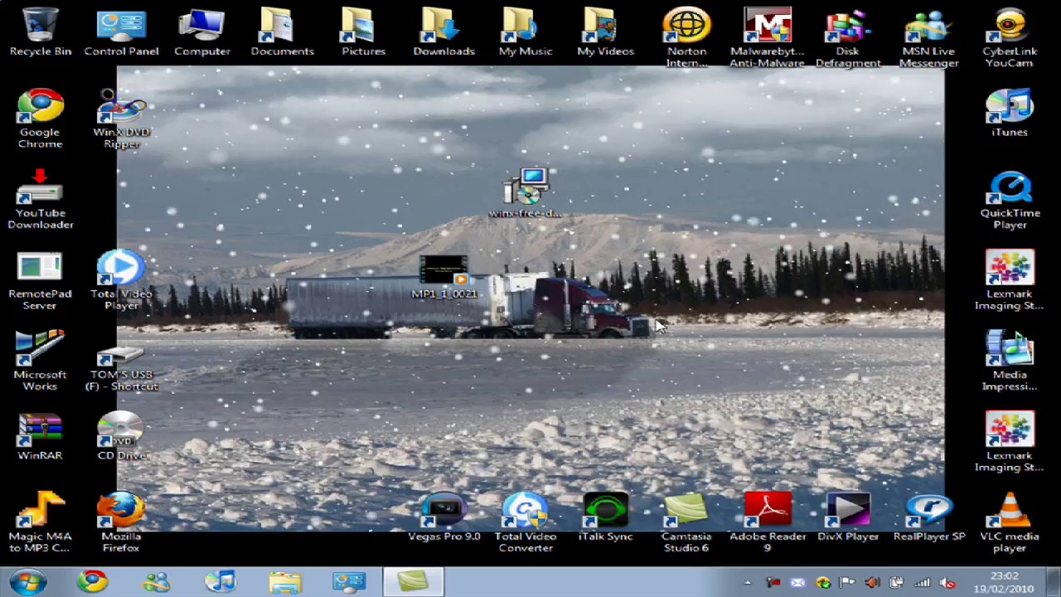